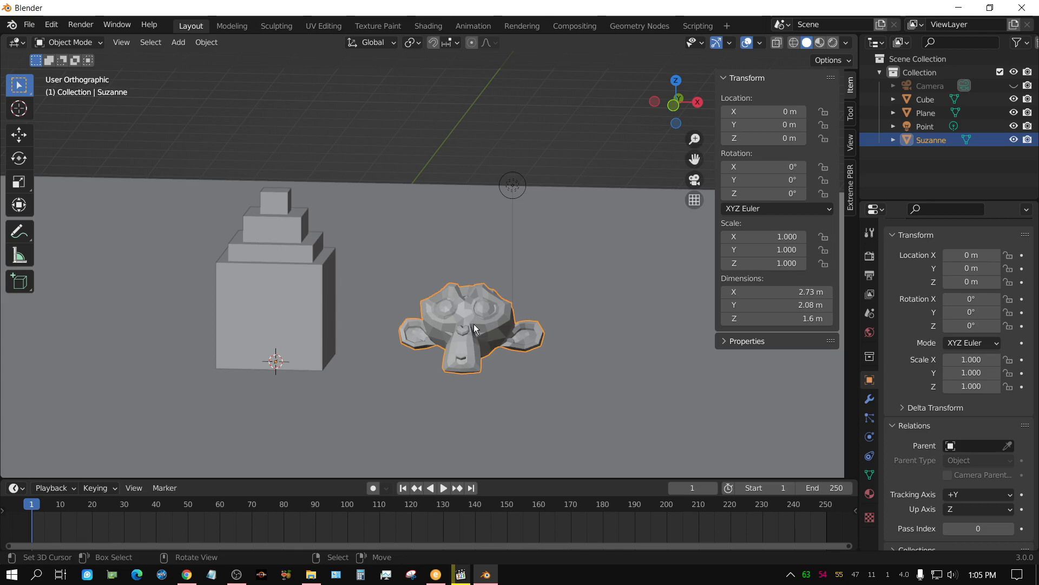
Move Suzanne freely in the front view to about X 3.42 m, Z 3.78 m
{"action": "key", "text": "KP_1"}
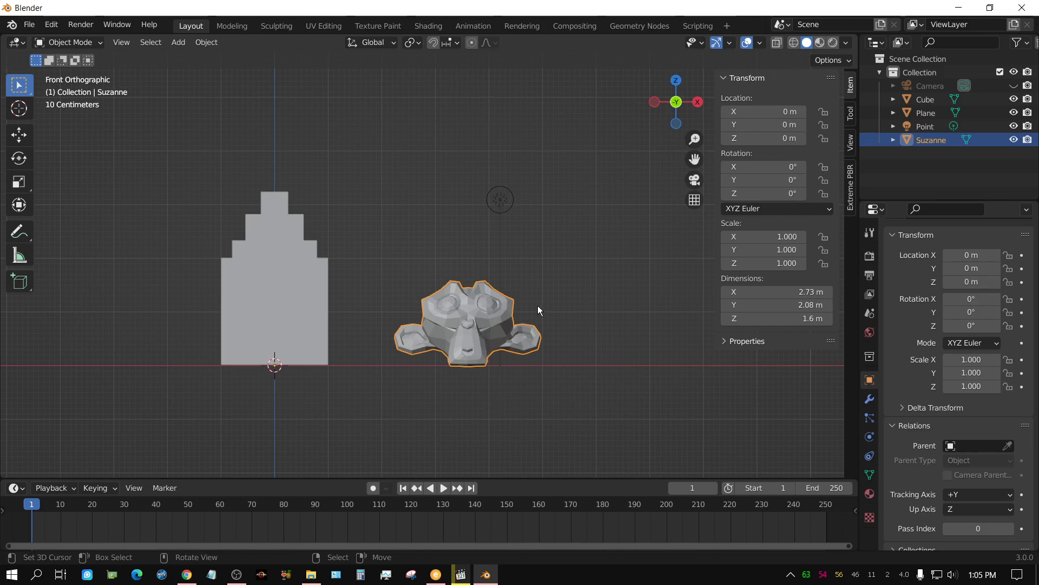
{"action": "middle_click_drag", "start_coordinate": [538, 305], "coordinate": [485, 343], "text": "shift"}
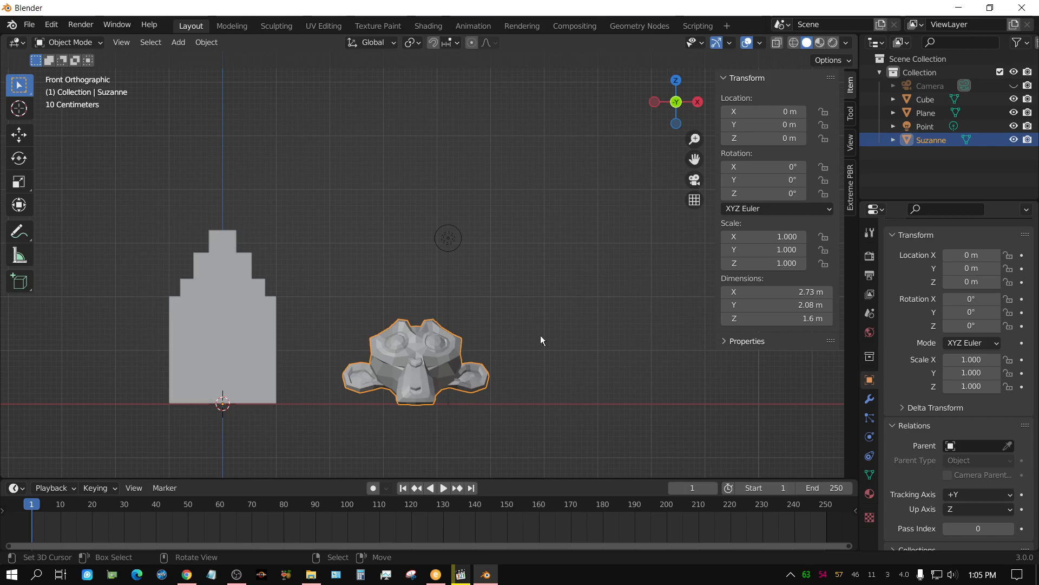
{"action": "left_click", "coordinate": [232, 323]}
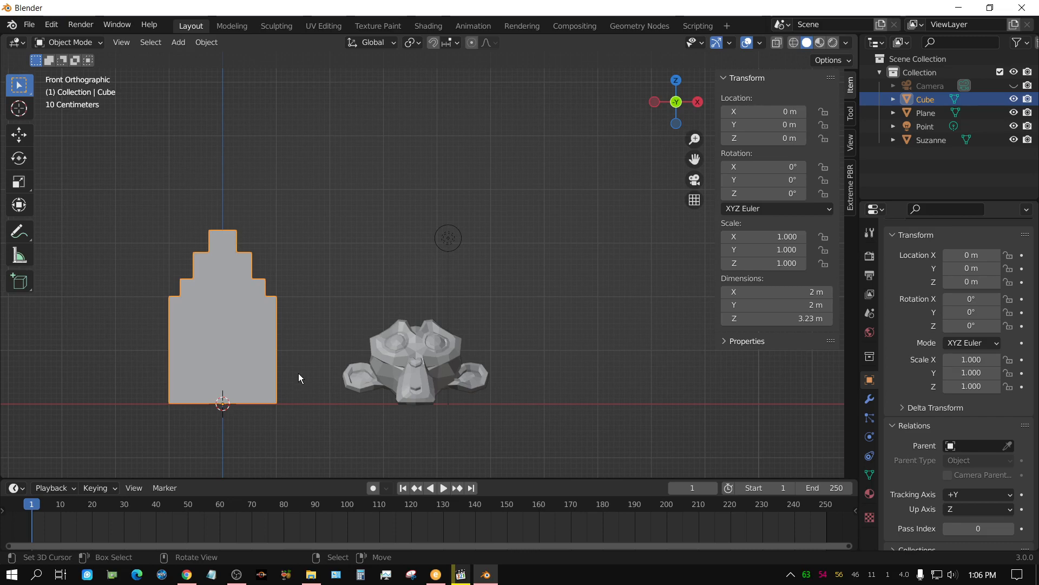
{"action": "left_click", "coordinate": [417, 361]}
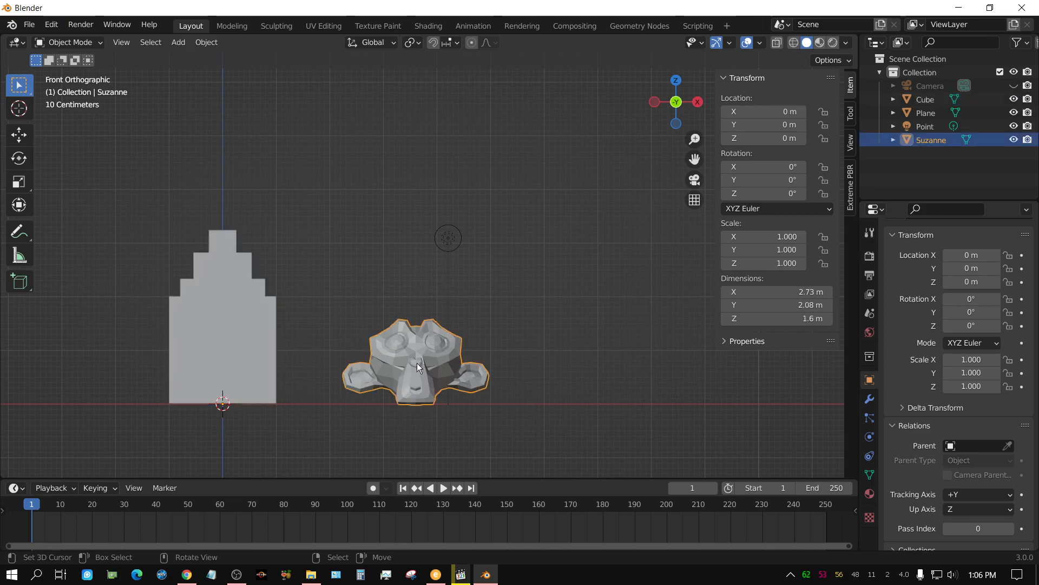
{"action": "key", "text": "g"}
{"action": "left_click", "coordinate": [596, 182]}
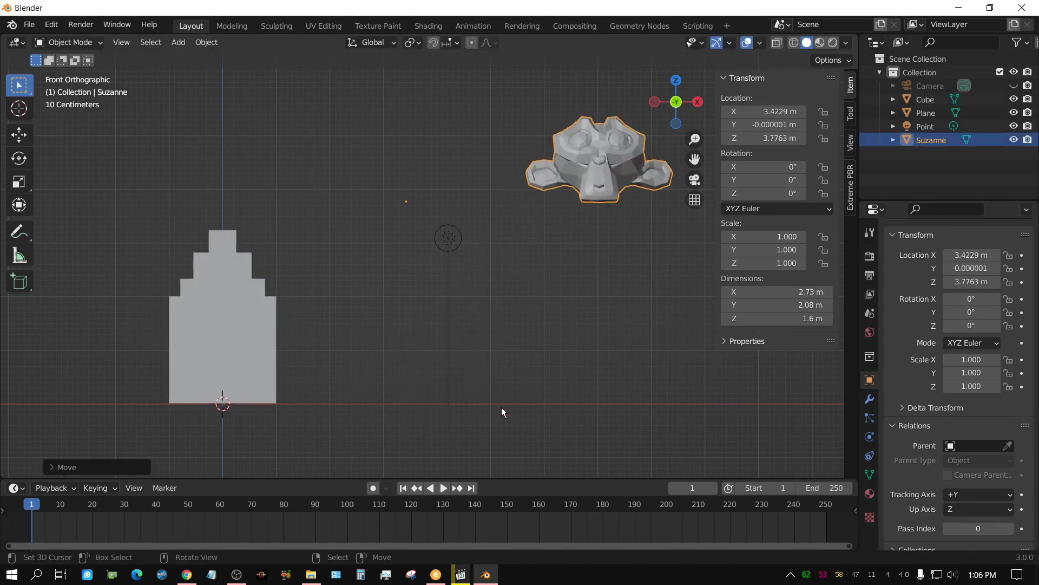
Move the stepped cube up along the Z axis to about 4.03 m
{"action": "left_click", "coordinate": [232, 365]}
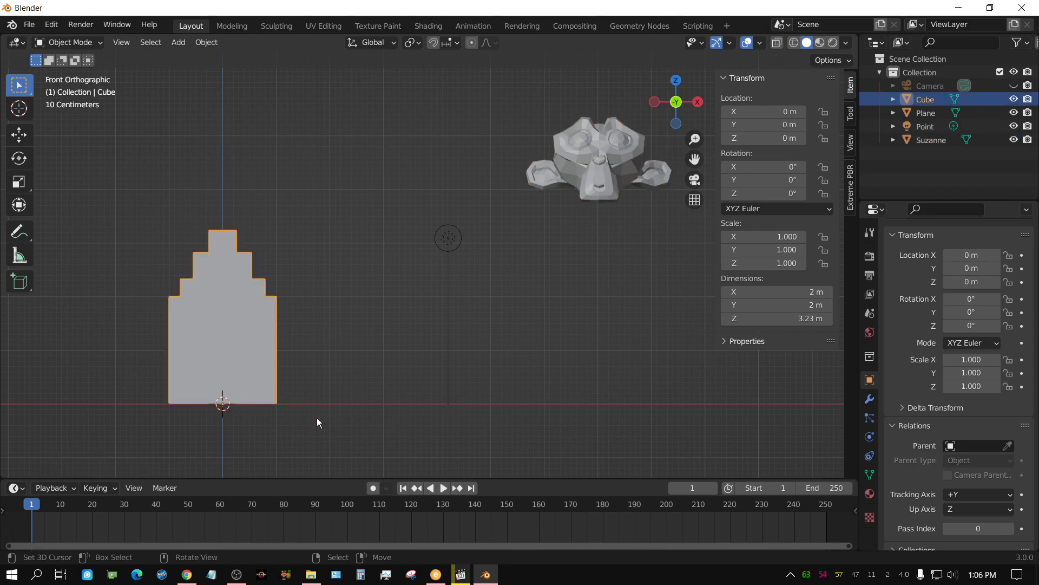
{"action": "key", "text": "g"}
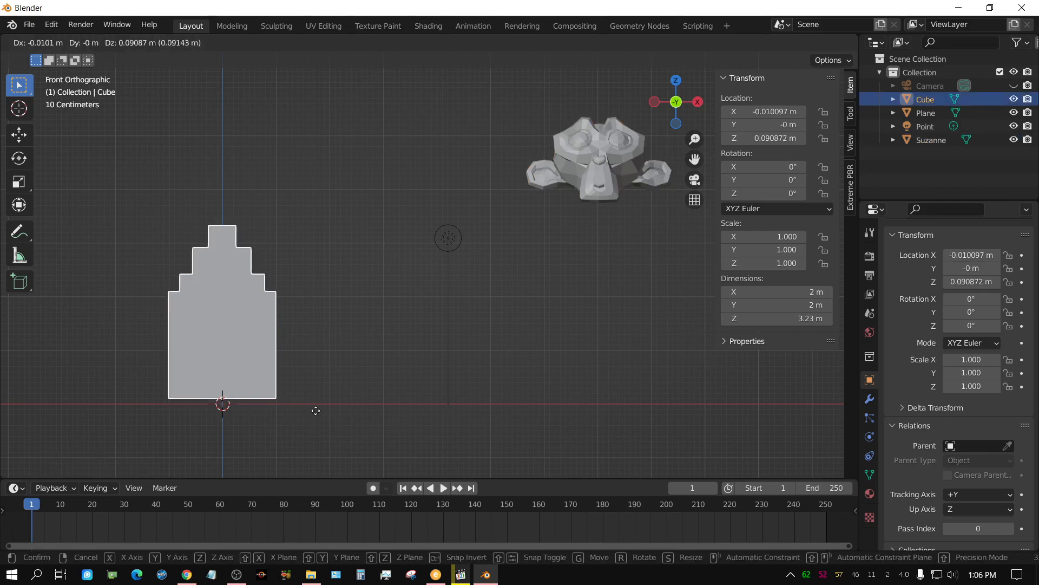
{"action": "key", "text": "z"}
{"action": "left_click", "coordinate": [320, 217]}
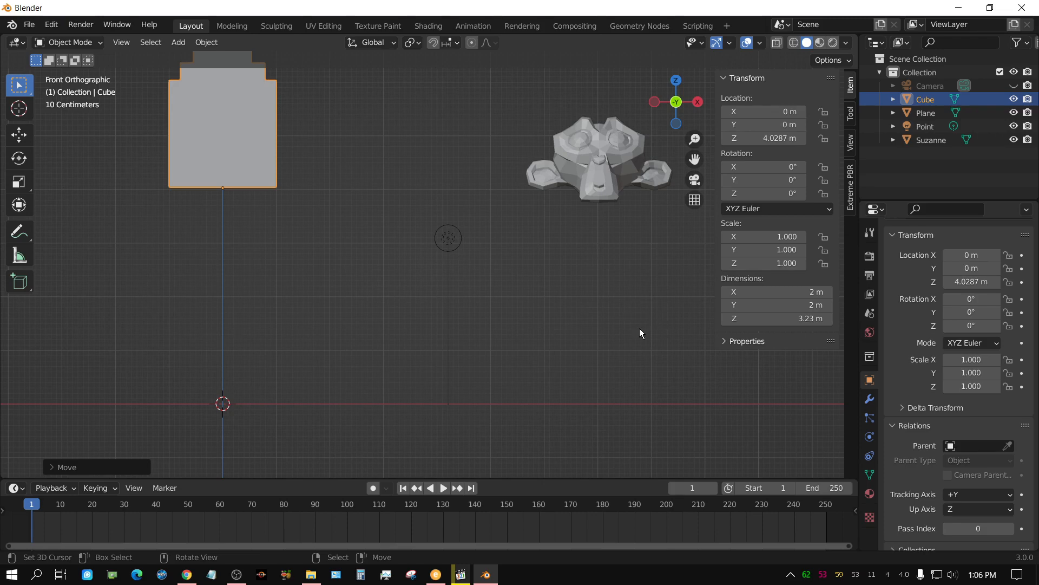
Undo the moves of the stepped cube and Suzanne
{"action": "key", "text": "ctrl+z"}
{"action": "key", "text": "ctrl+z"}
{"action": "key", "text": "ctrl+z"}
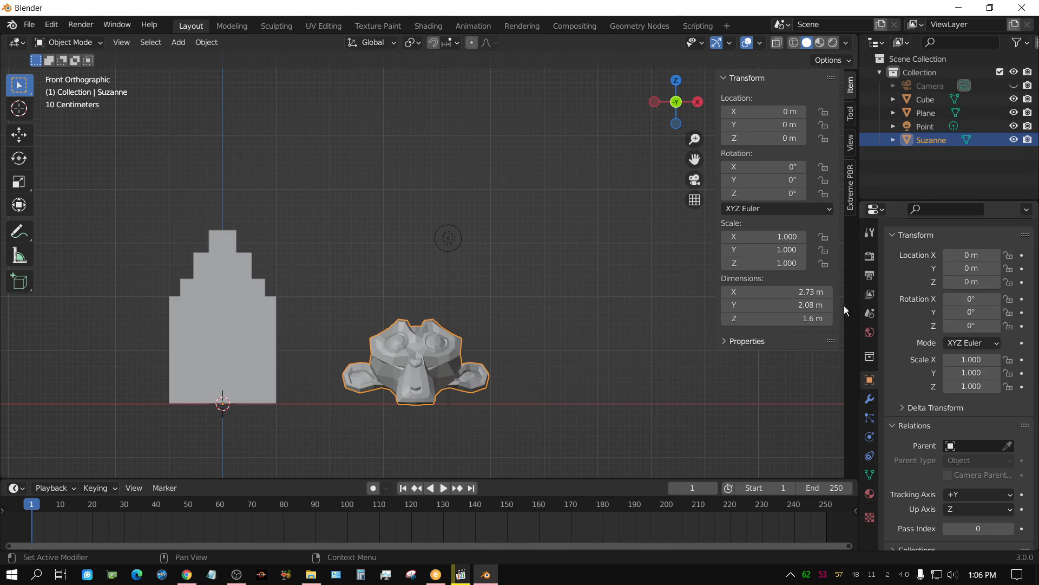
Copy Suzanne's Z location as a new driver and paste it onto the stepped cube's Z location
{"action": "right_click", "coordinate": [969, 282]}
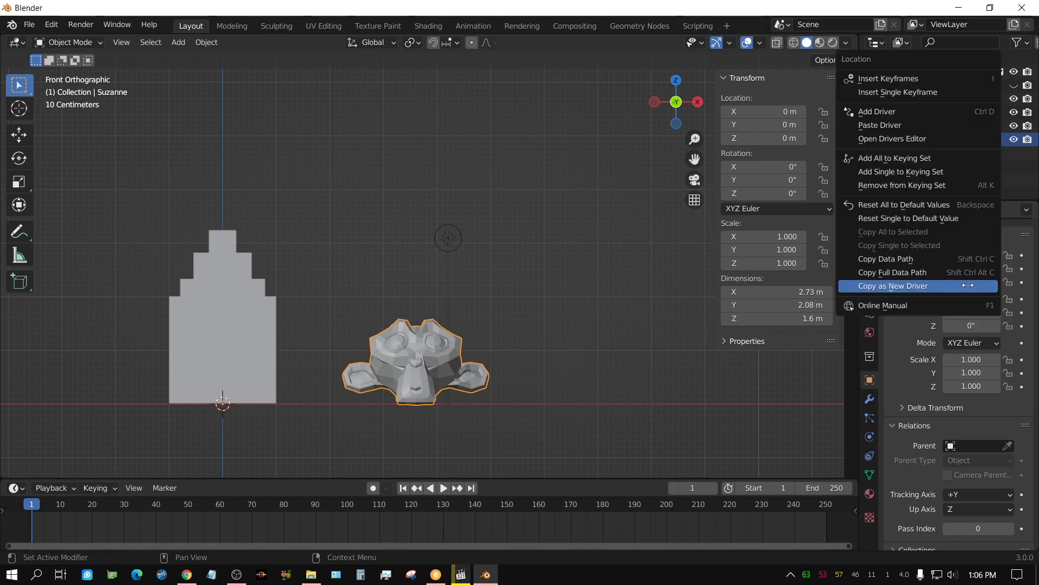
{"action": "left_click", "coordinate": [949, 288]}
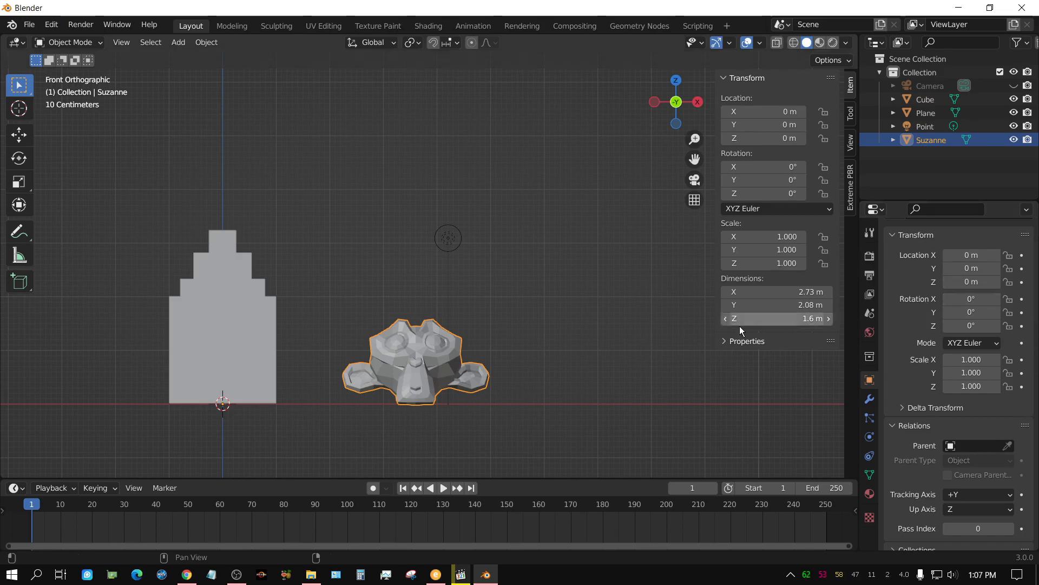
{"action": "left_click", "coordinate": [226, 306]}
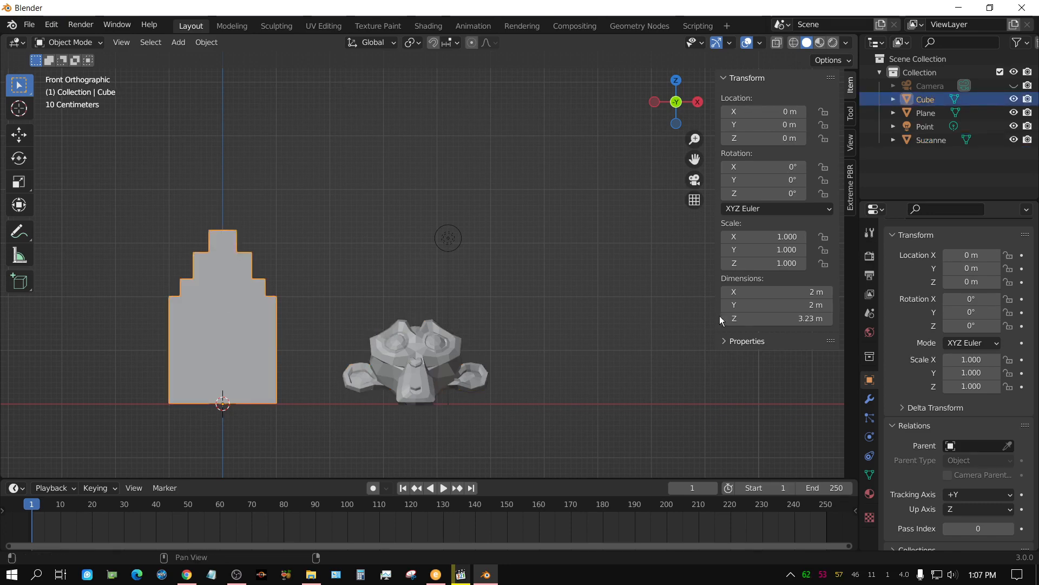
{"action": "right_click", "coordinate": [971, 282]}
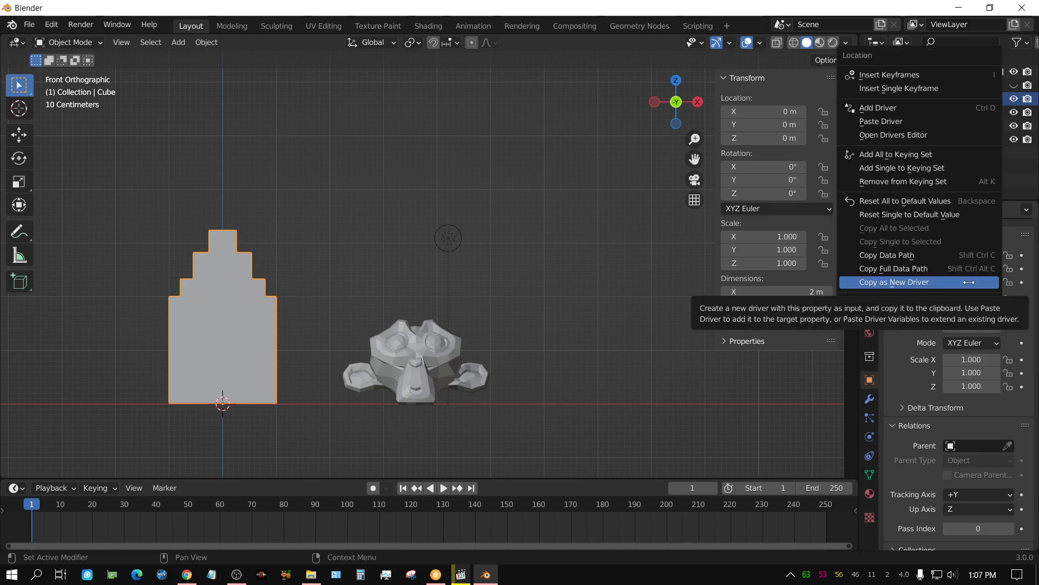
{"action": "left_click", "coordinate": [900, 122]}
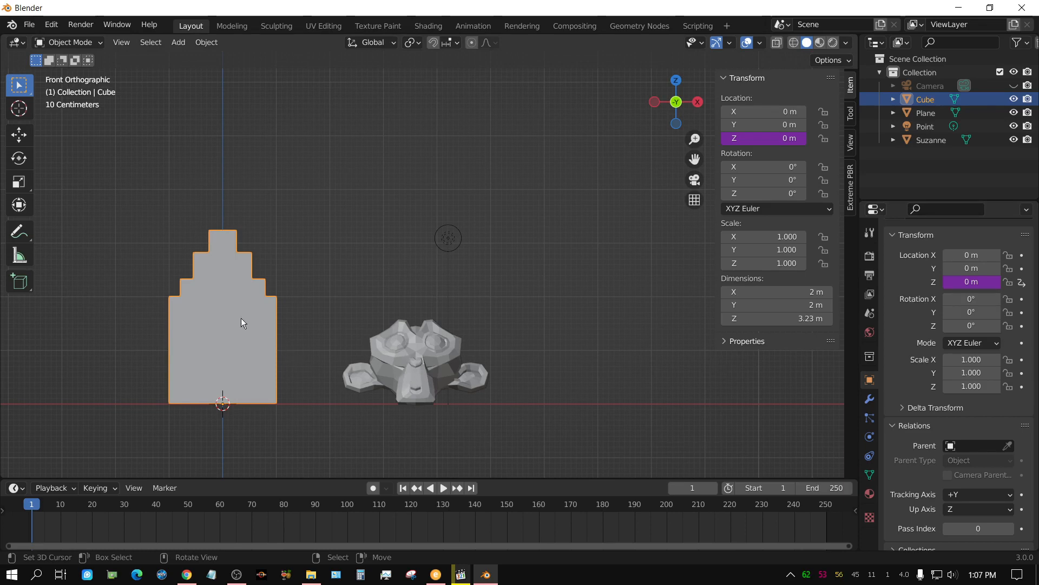
Test the cube's Z location driver by moving Suzanne around, and cancel the move
{"action": "left_click", "coordinate": [411, 362]}
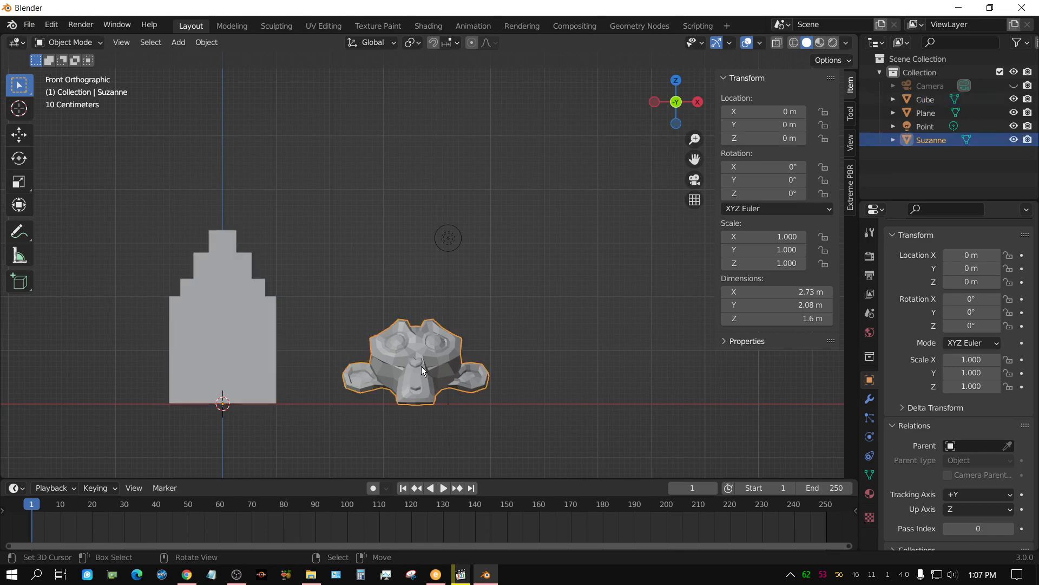
{"action": "key", "text": "g"}
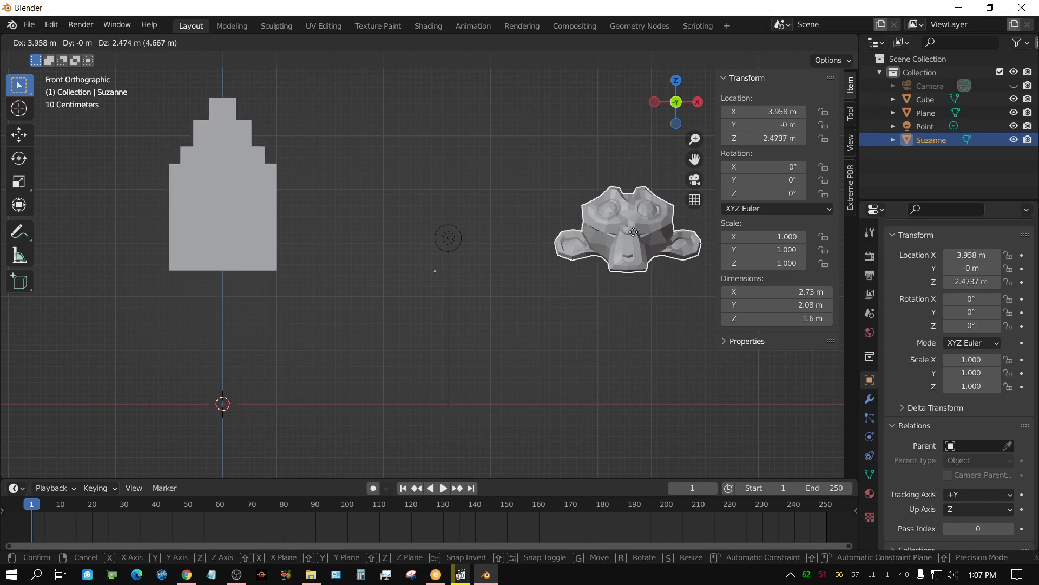
{"action": "right_click", "coordinate": [568, 195]}
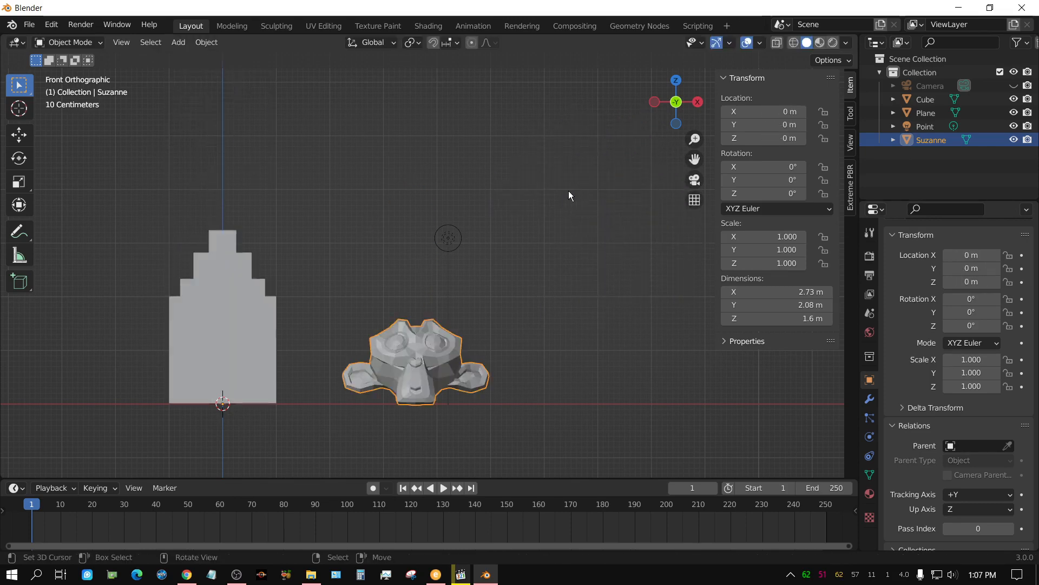
Copy Suzanne's X location as a new driver and paste it onto the stepped cube's X scale
{"action": "middle_click_drag", "start_coordinate": [524, 278], "coordinate": [520, 325]}
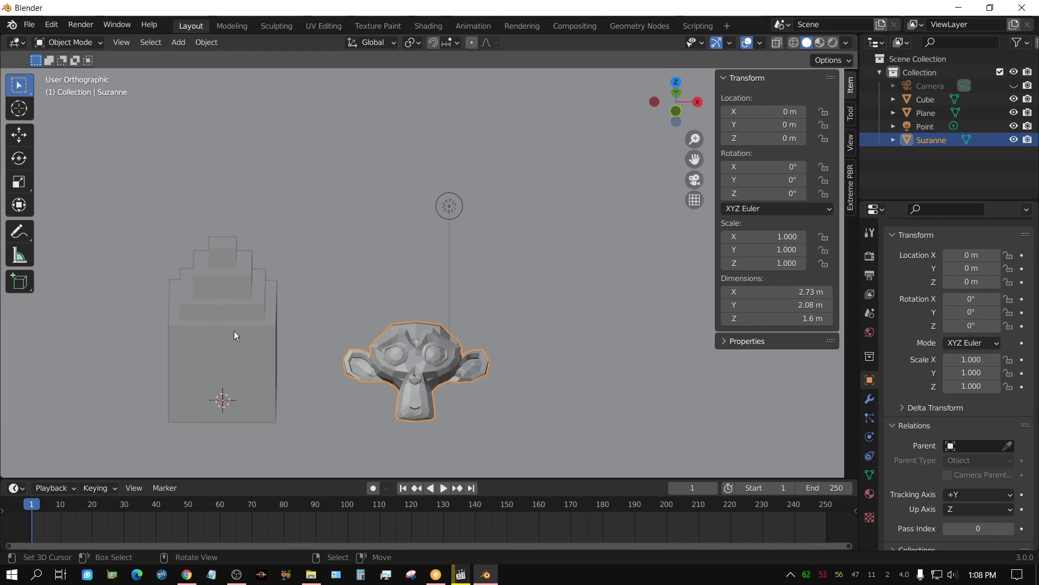
{"action": "right_click", "coordinate": [968, 257]}
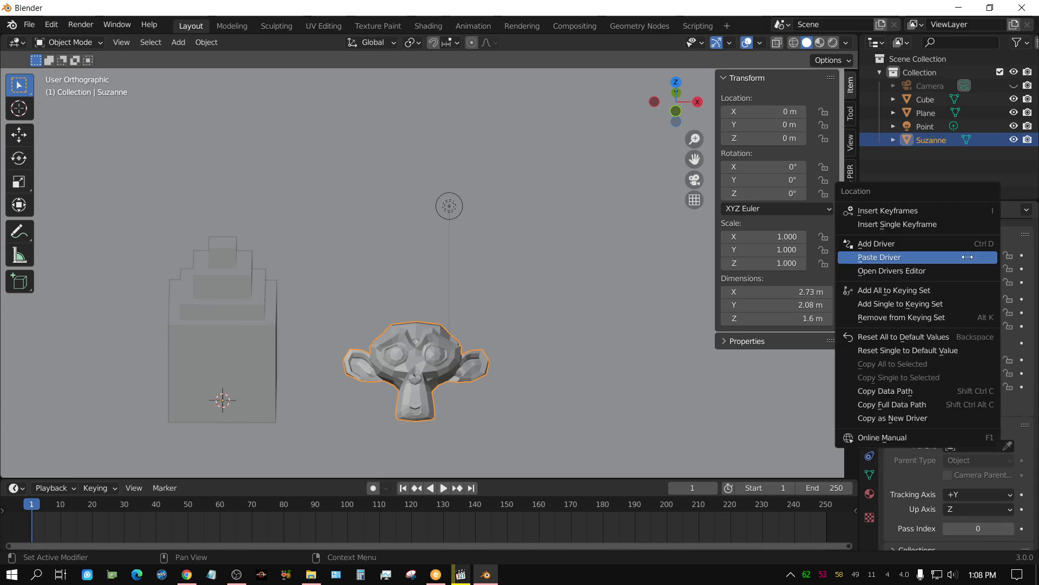
{"action": "left_click", "coordinate": [912, 418]}
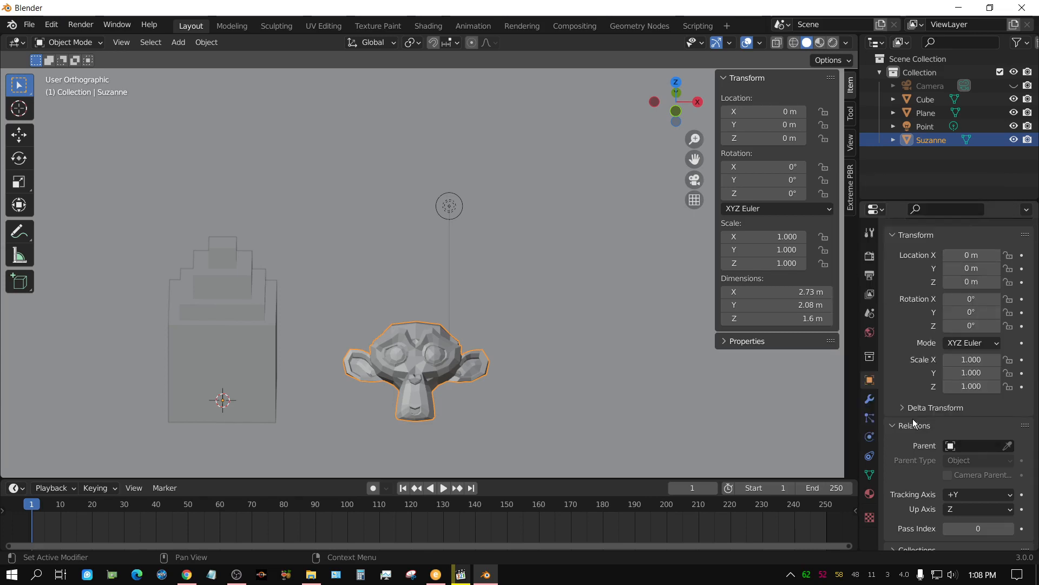
{"action": "left_click", "coordinate": [239, 294]}
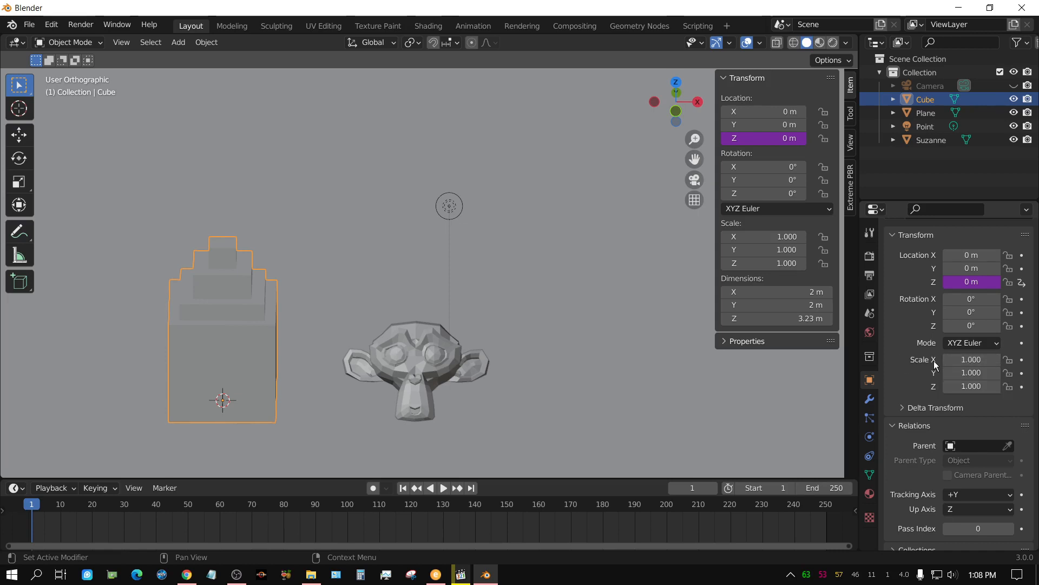
{"action": "right_click", "coordinate": [964, 361]}
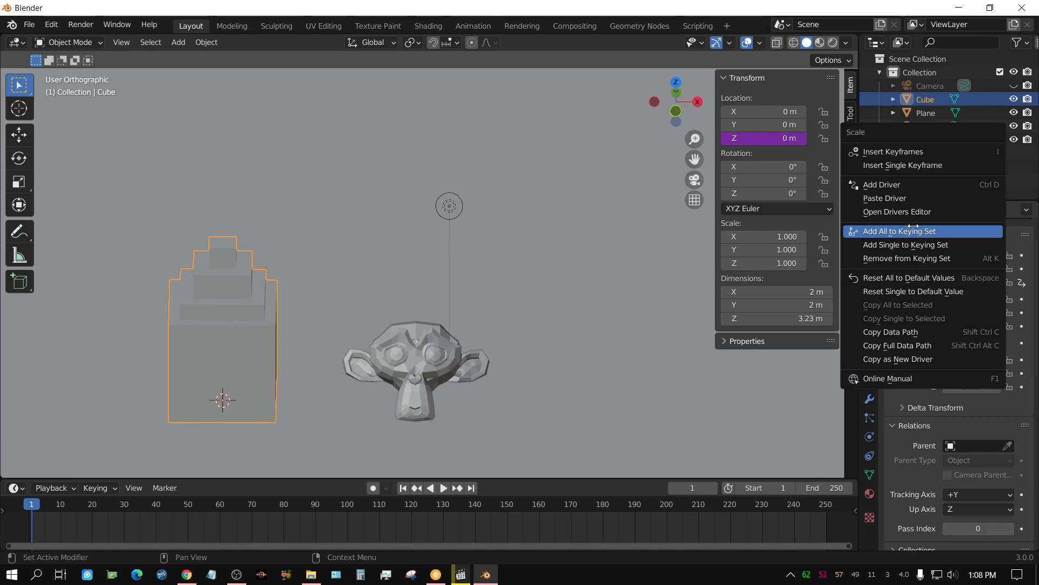
{"action": "left_click", "coordinate": [905, 199]}
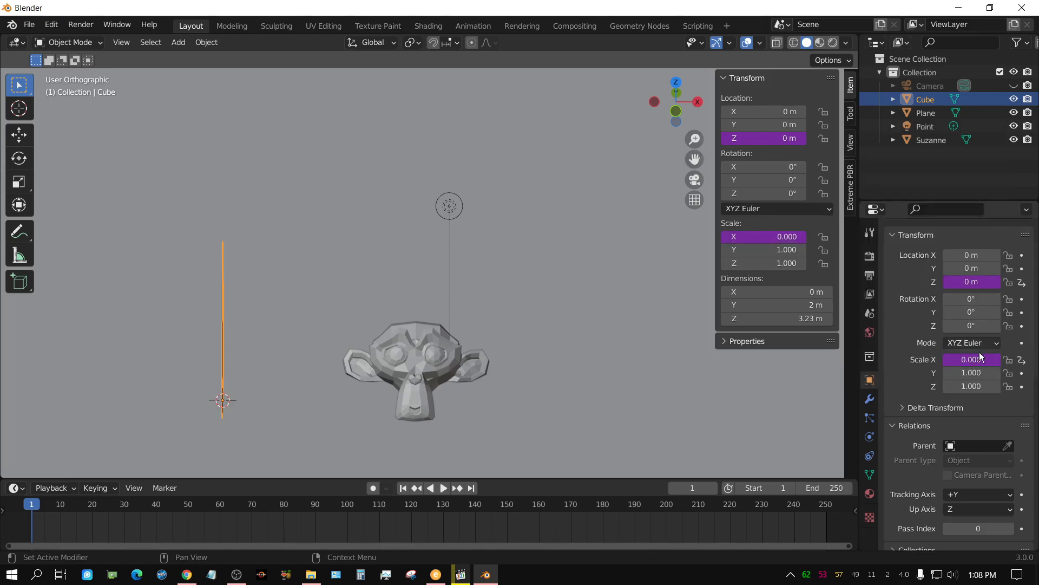
Paste the copied X location driver onto the cube's Y and Z scale as well
{"action": "right_click", "coordinate": [973, 373]}
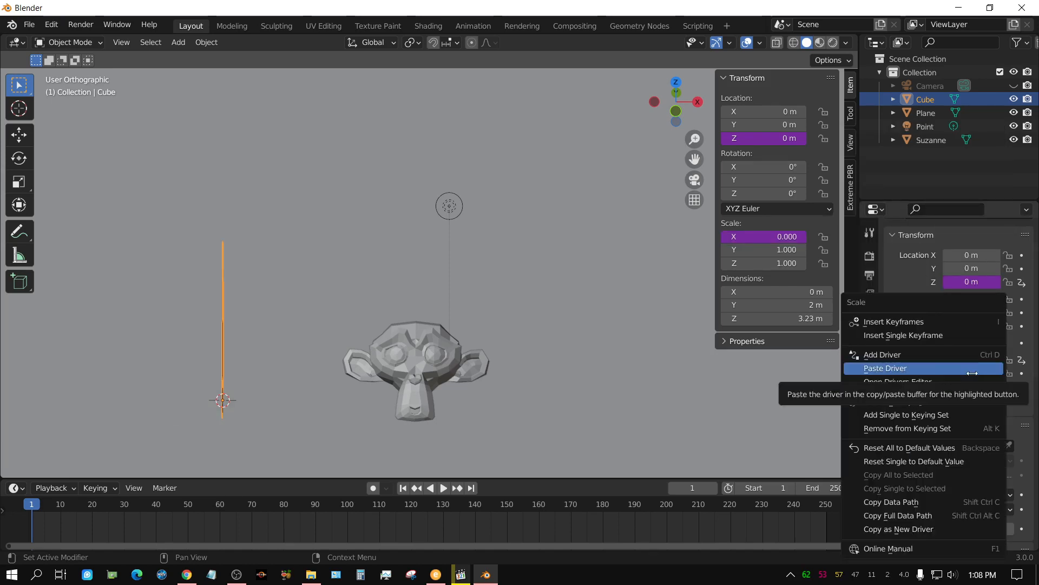
{"action": "left_click", "coordinate": [920, 371]}
{"action": "right_click", "coordinate": [959, 372]}
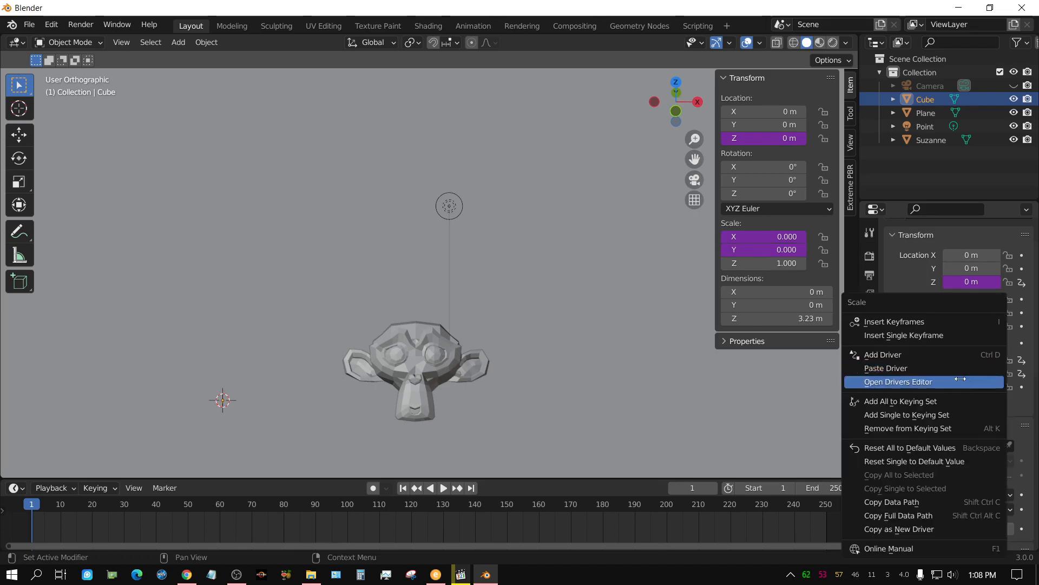
{"action": "left_click", "coordinate": [941, 368]}
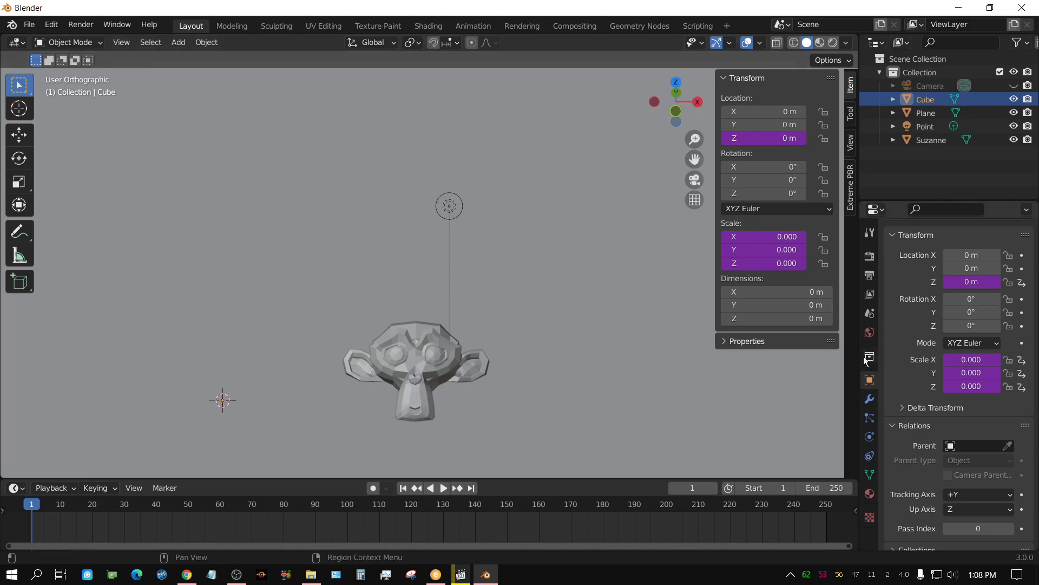
Move Suzanne in the front view to about X 0.89 m, Z 0.69 m to test the cube's scale and location drivers
{"action": "left_click", "coordinate": [412, 356]}
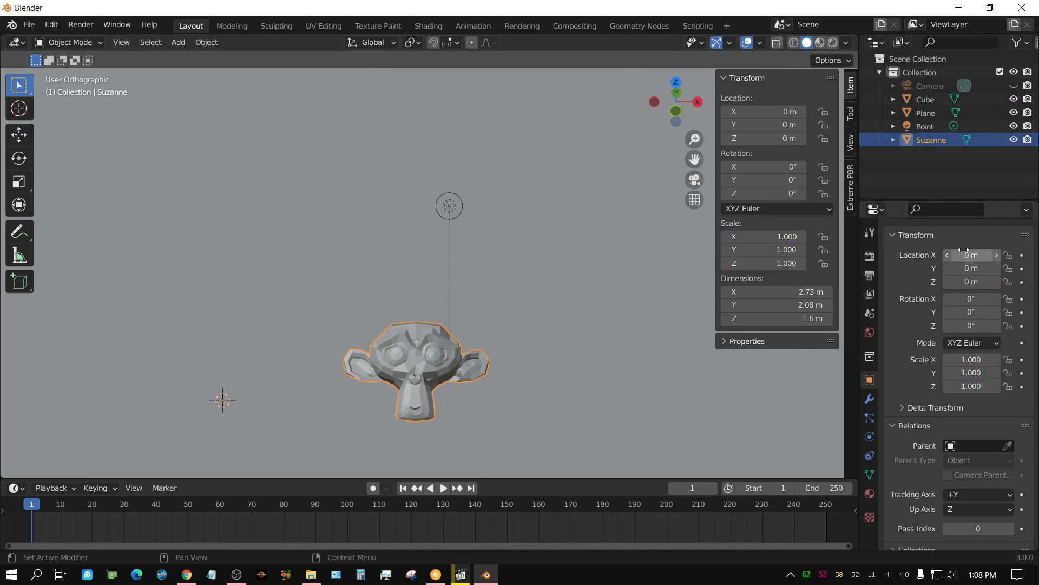
{"action": "middle_click_drag", "start_coordinate": [507, 426], "coordinate": [524, 407]}
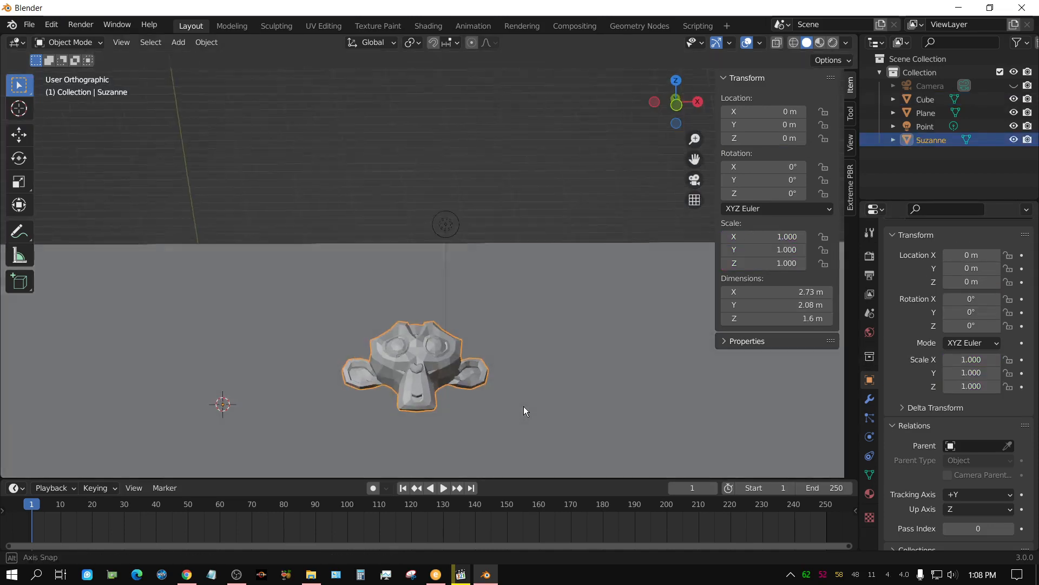
{"action": "key", "text": "KP_1"}
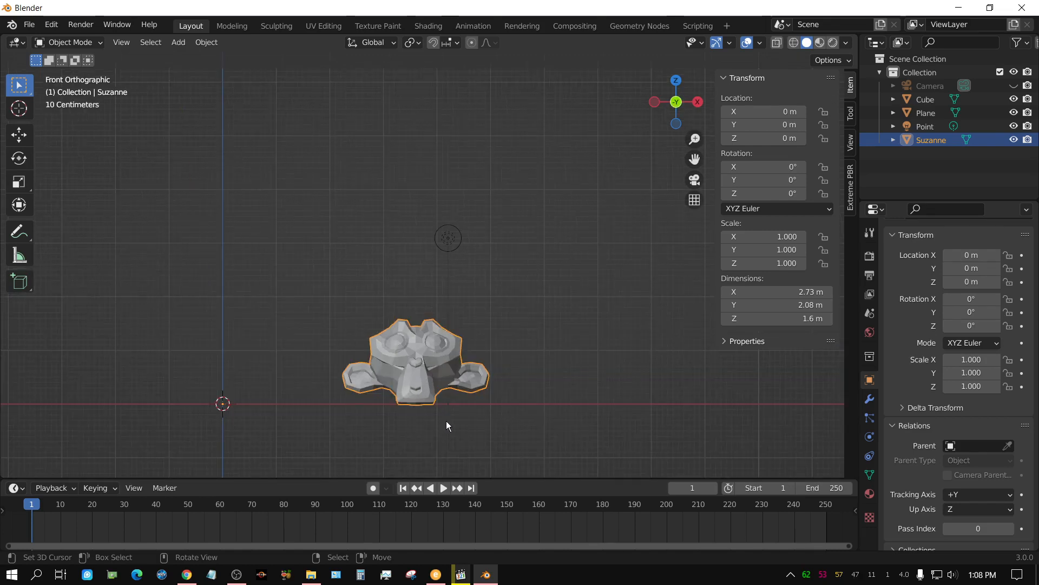
{"action": "key", "text": "g"}
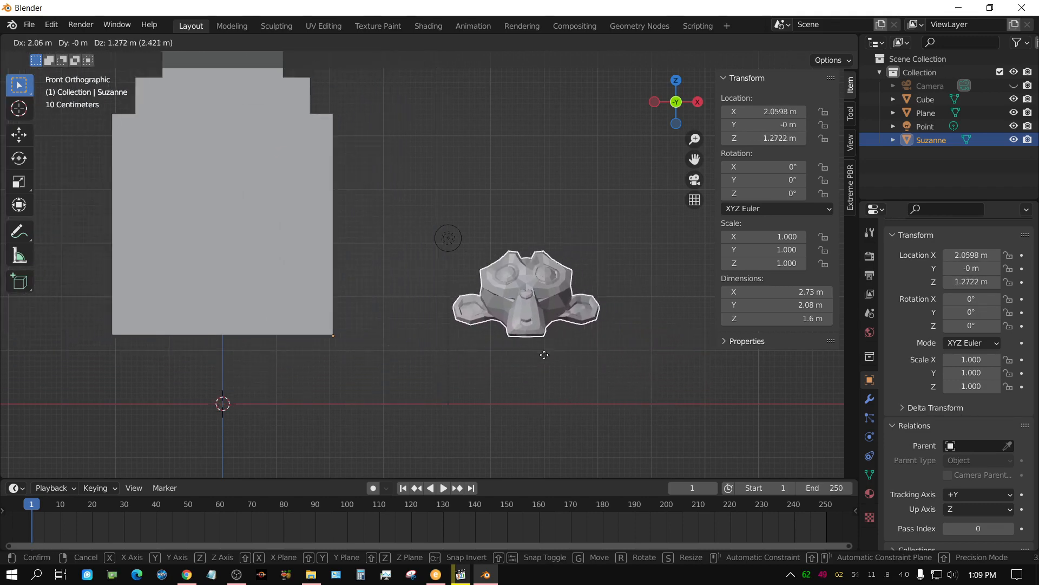
{"action": "left_click", "coordinate": [494, 388]}
{"action": "middle_click_drag", "start_coordinate": [544, 335], "coordinate": [495, 377]}
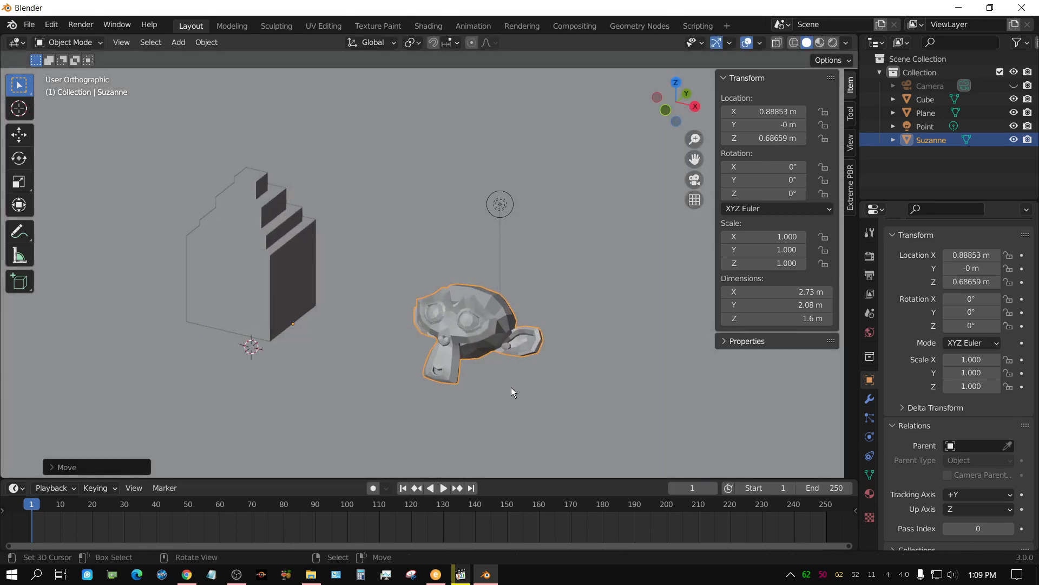